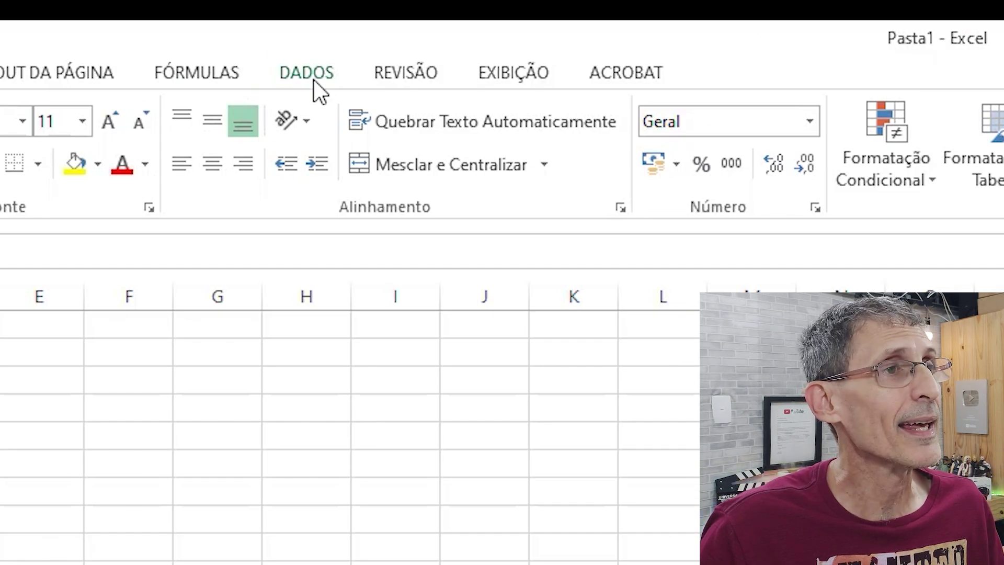
- Start a text import of the file "tabela de nomes.txt" from the CURSO EXCEL folder
click(313, 79)
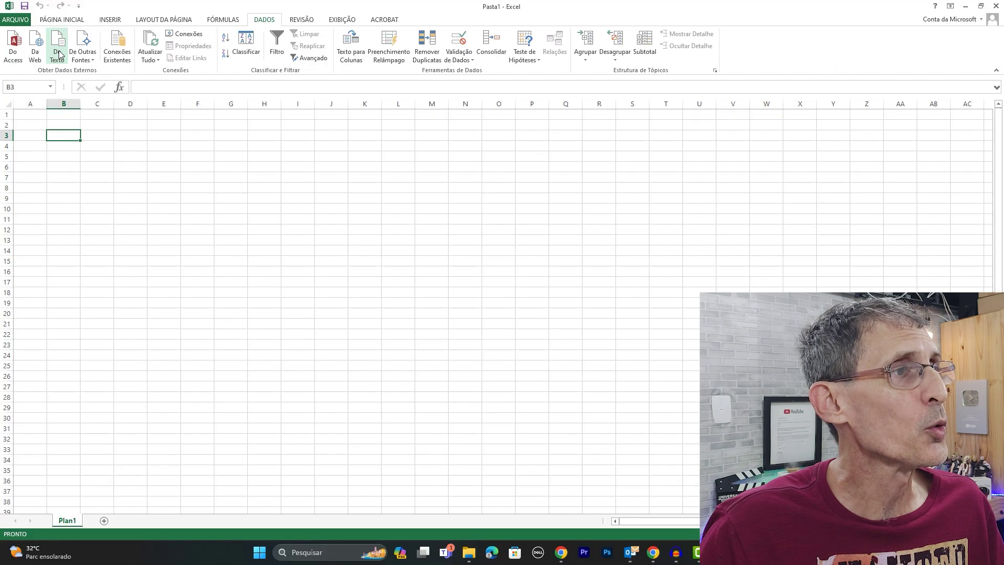
click(178, 182)
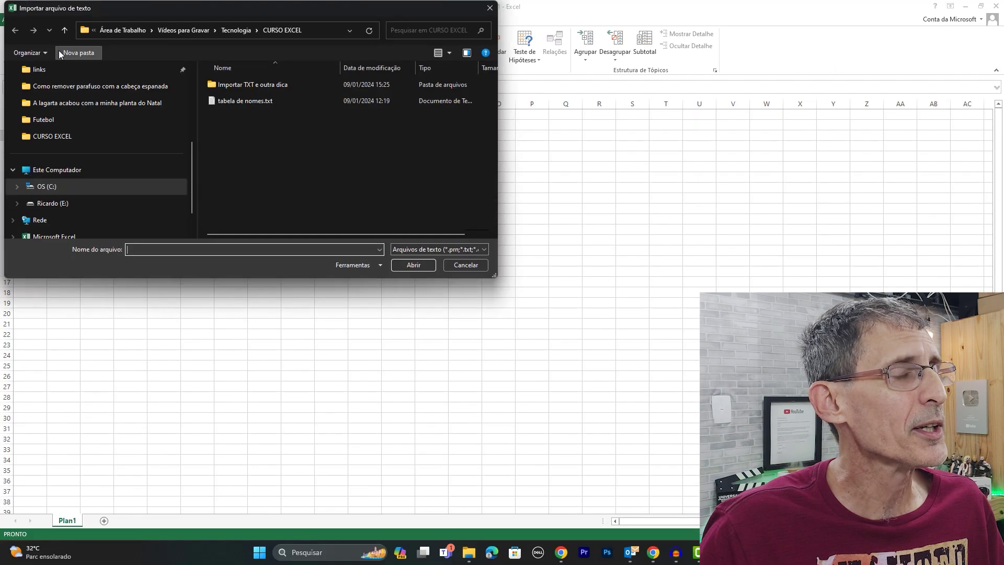
click(239, 99)
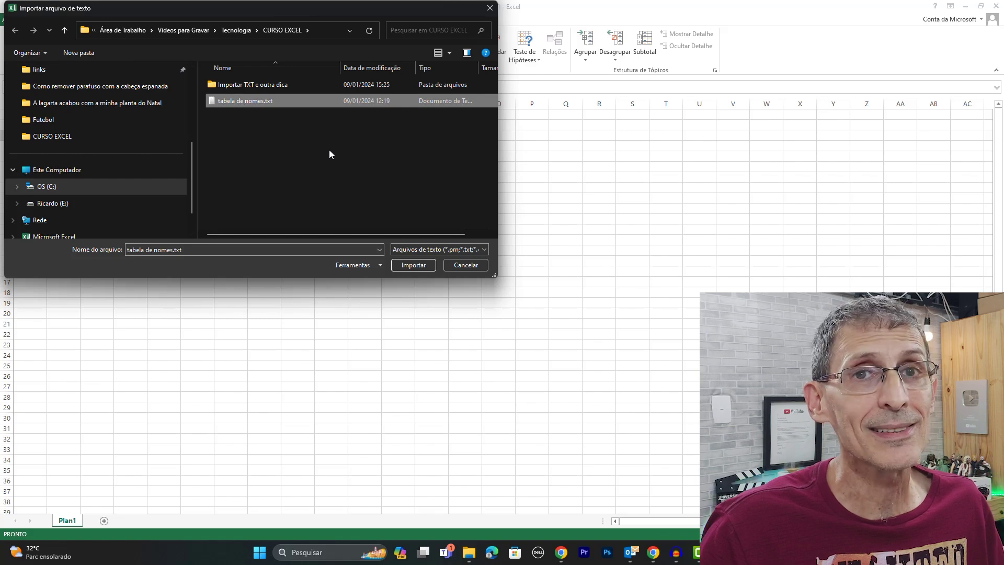
click(418, 265)
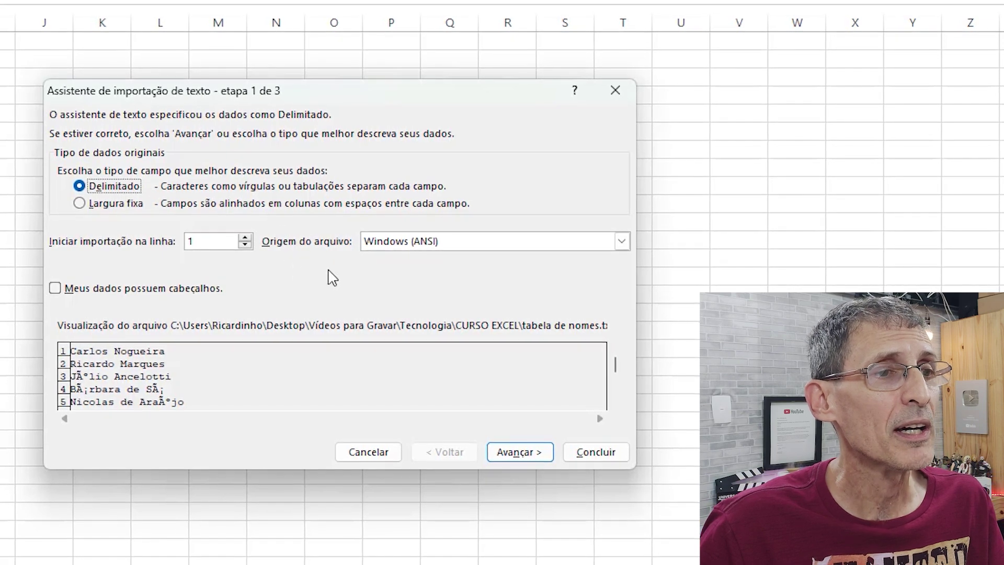
- Set the file origin of the text import to 65001 : Unicode (UTF-8)
click(621, 241)
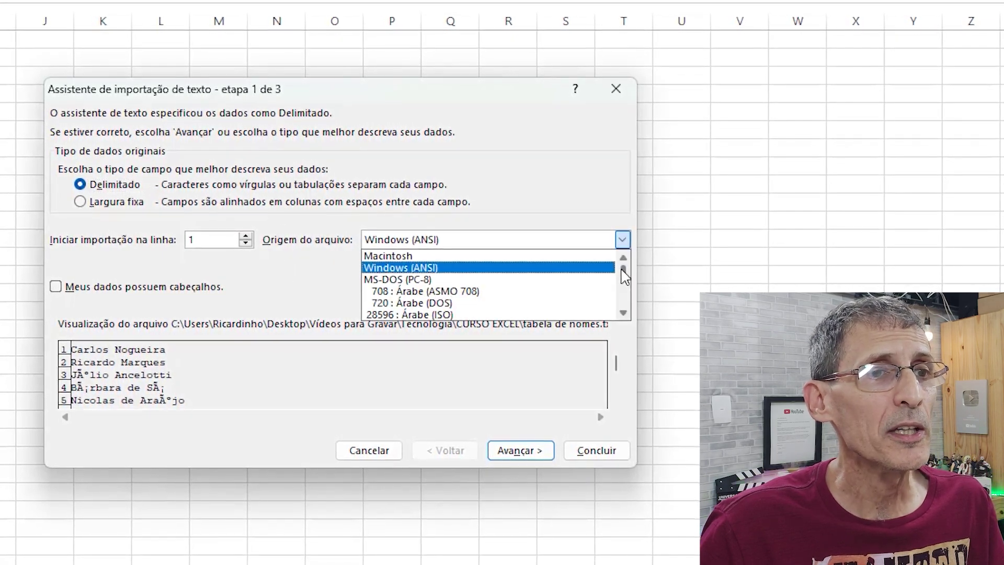
scroll(625, 282, down, 5)
scroll(627, 303, down, 10)
scroll(553, 305, up, 1)
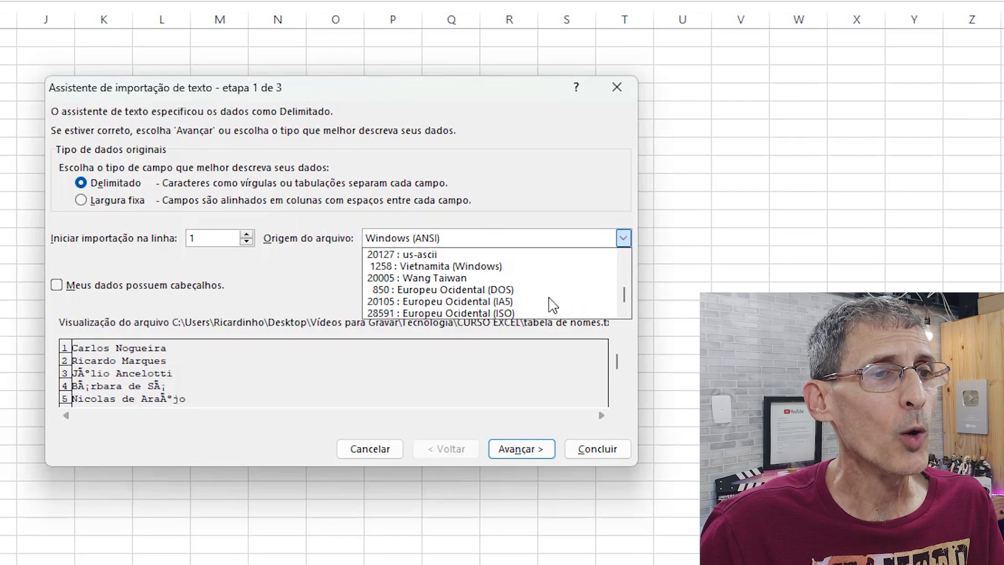
scroll(553, 304, up, 1)
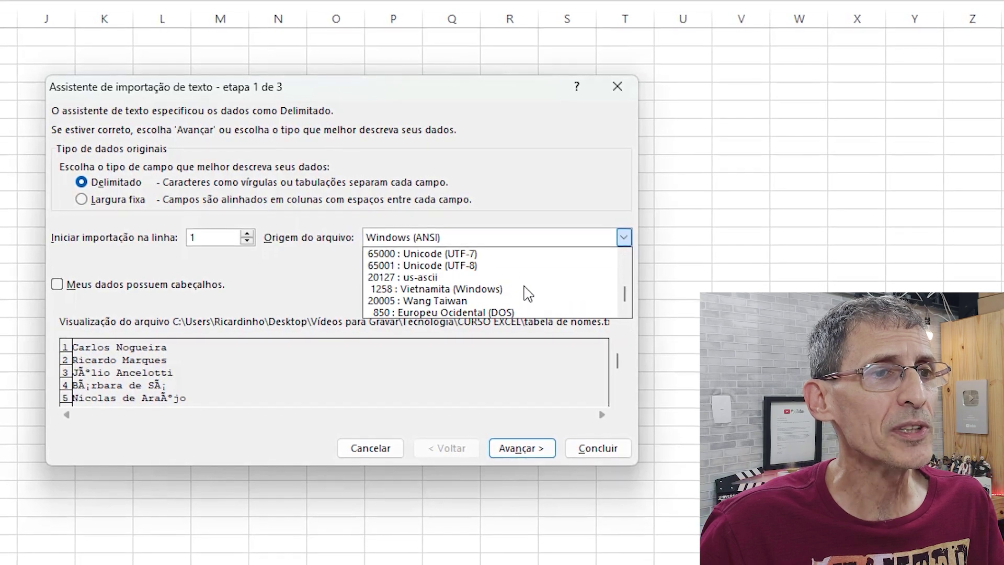
click(477, 269)
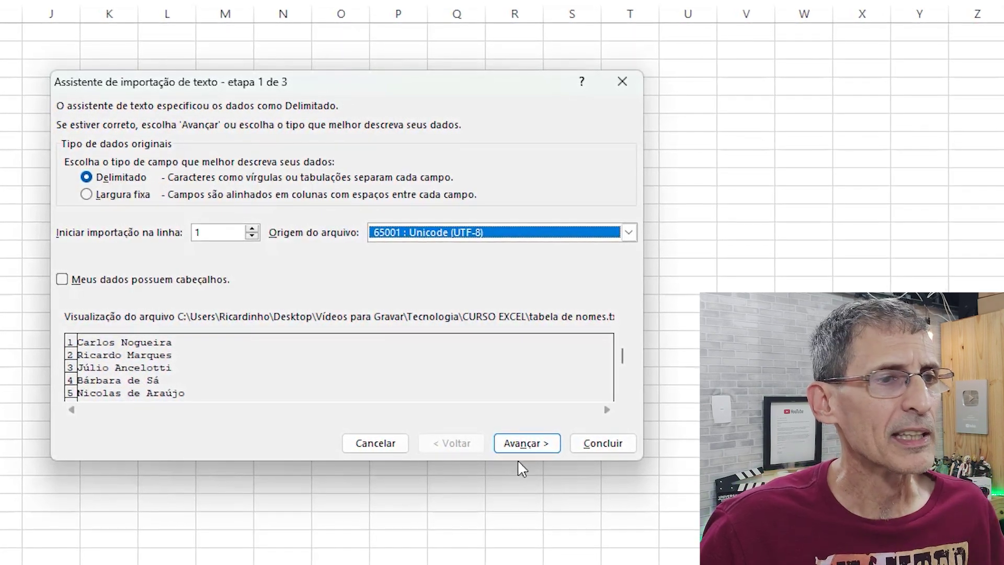
- Complete the import with the tab delimiter and General column format, placing the data at cell B3 of the existing sheet
click(527, 443)
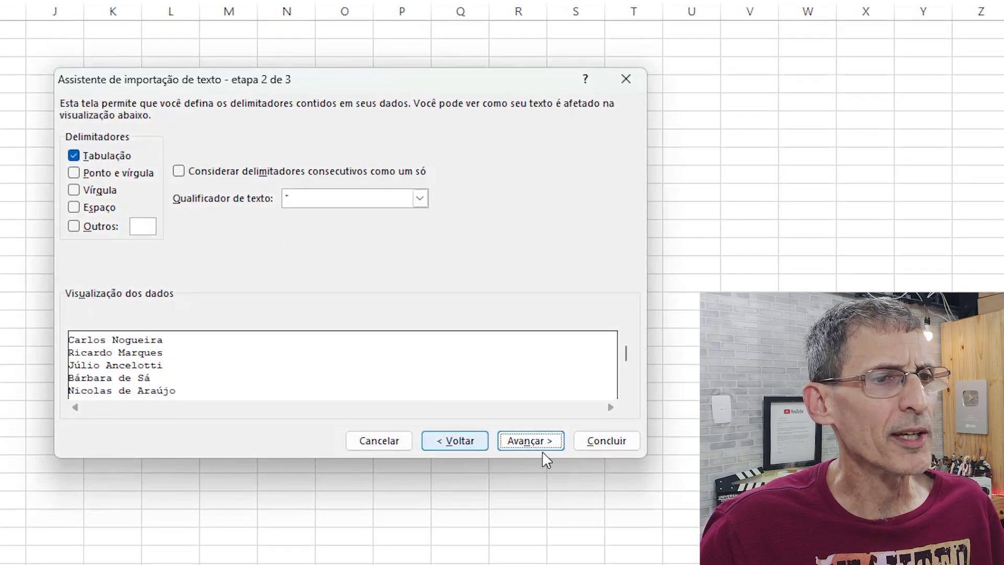
click(536, 448)
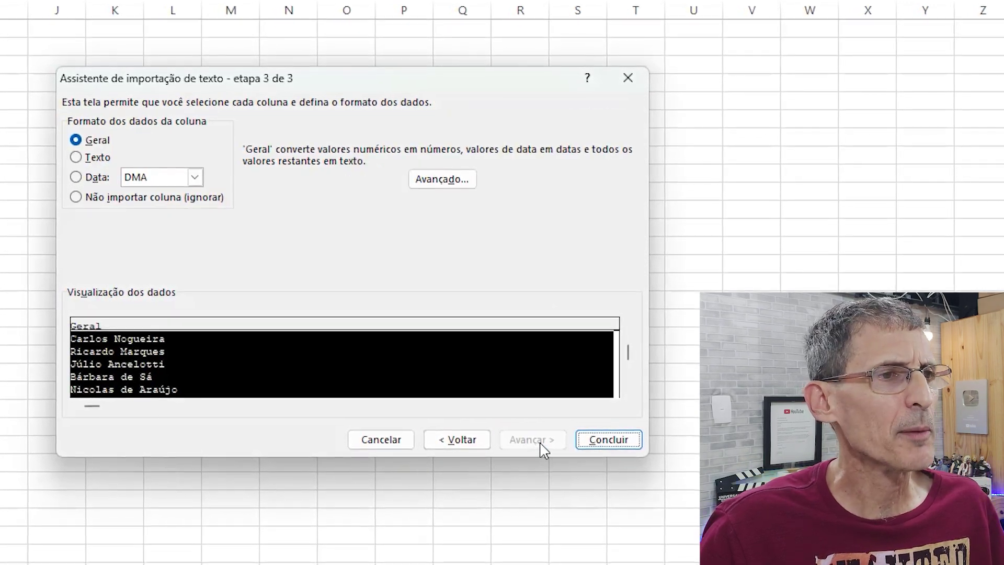
click(622, 441)
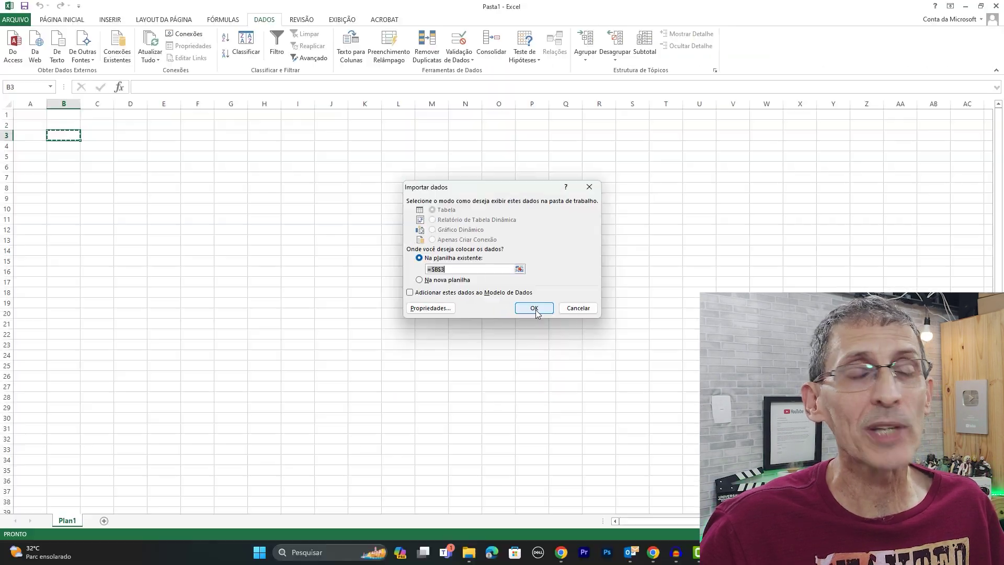
click(533, 308)
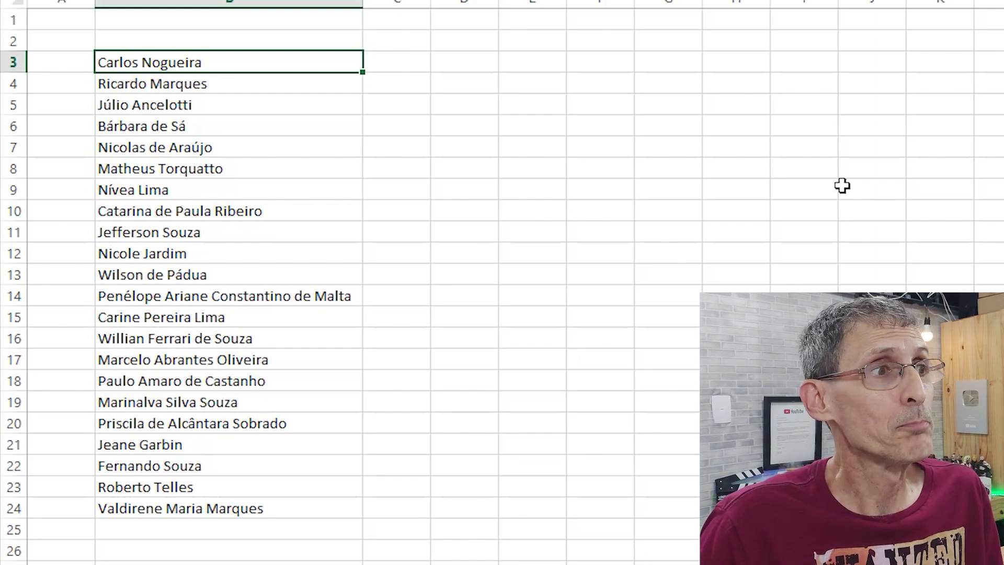
- Widen column C, enter the first person's surname in C3 and Flash Fill the surnames down the rest of the list
drag(430, 3, 549, 2)
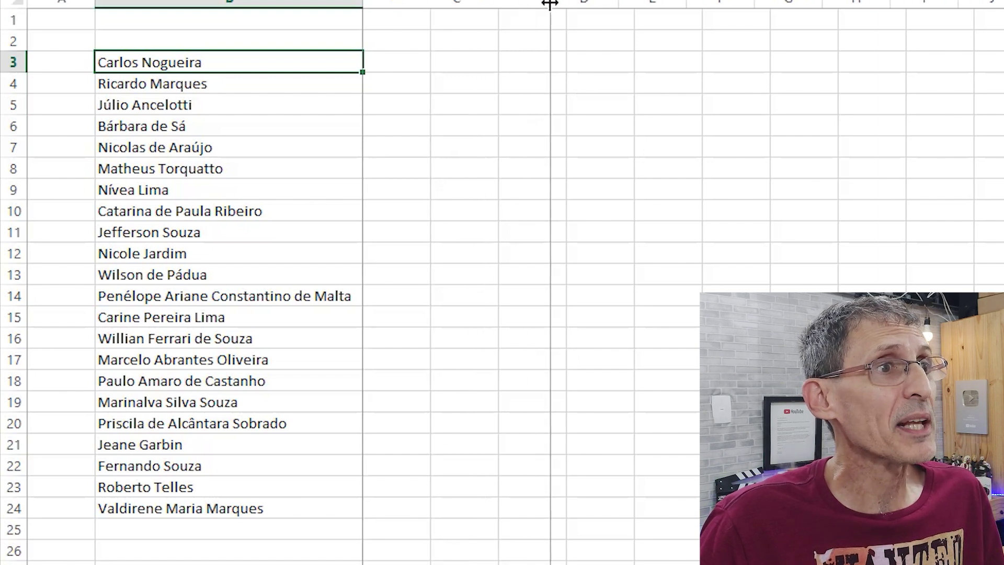
click(435, 61)
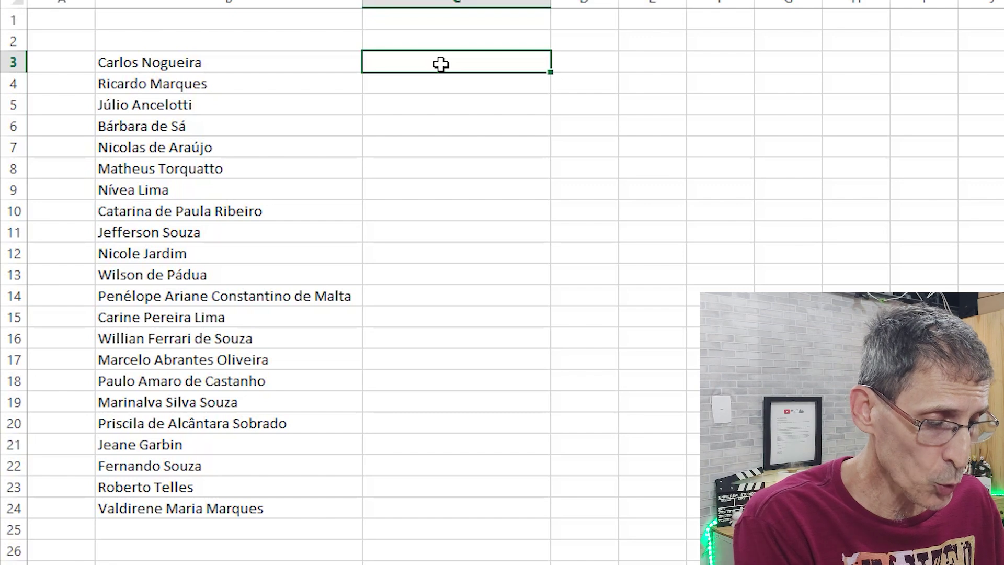
text(Nogueira)
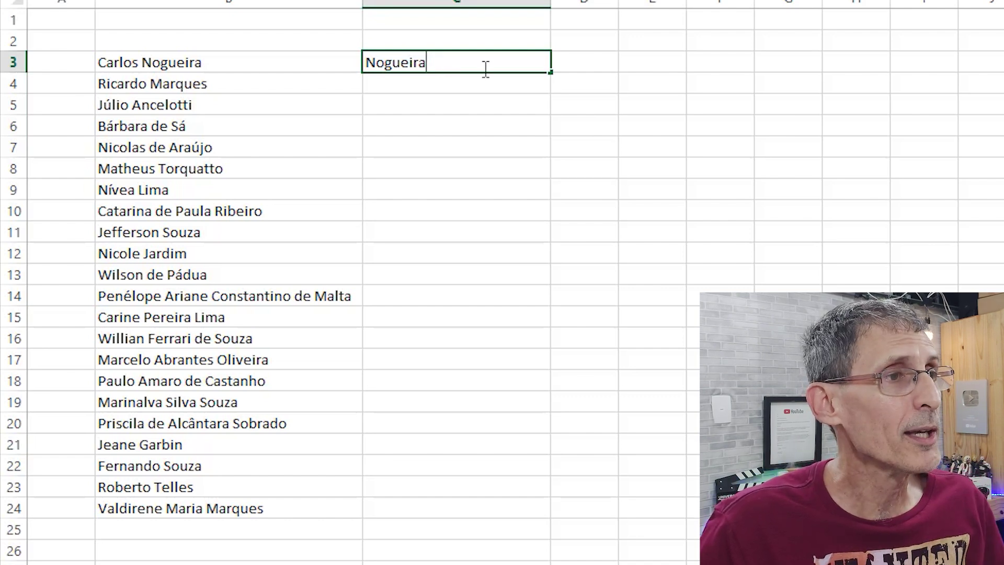
key(Return)
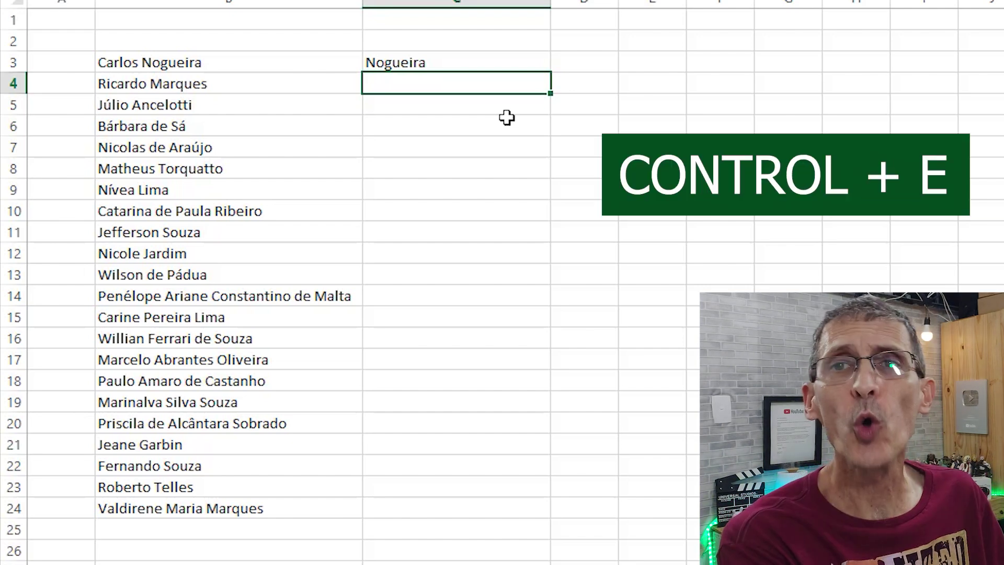
key(ctrl+e)
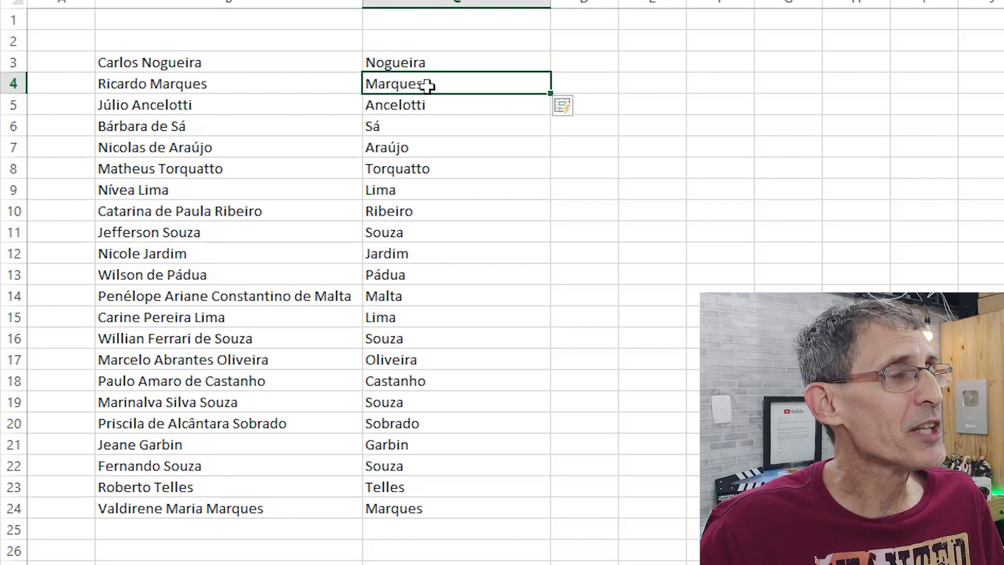
drag(422, 99, 408, 517)
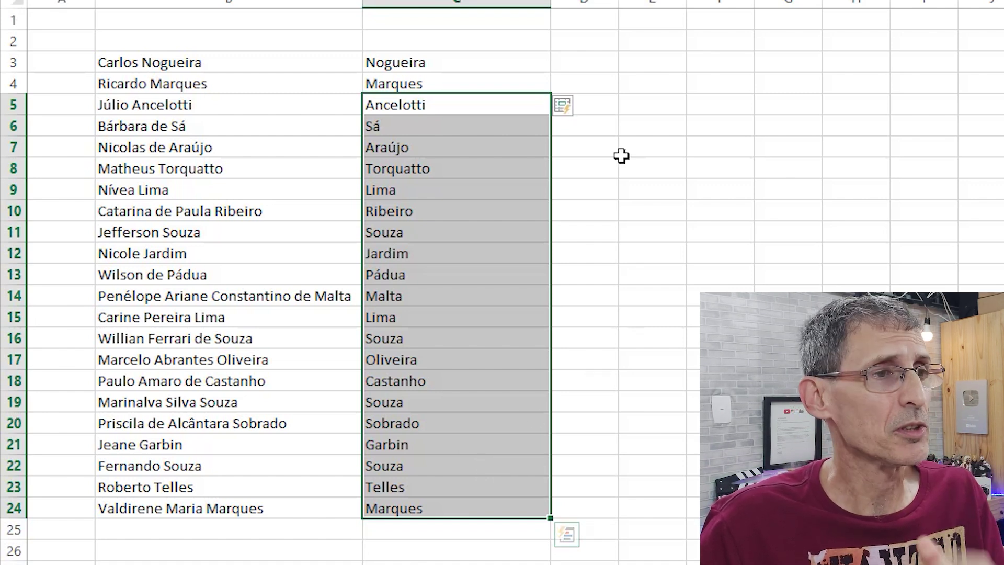
- Widen column D, enter the first person's given name in D3 and Flash Fill the given names down the list
drag(529, 2, 629, 3)
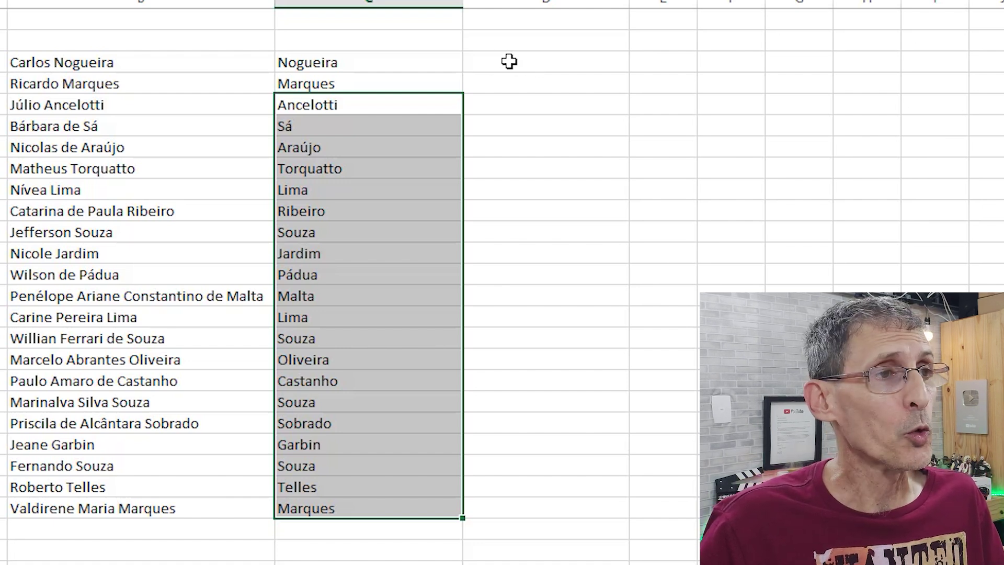
click(527, 63)
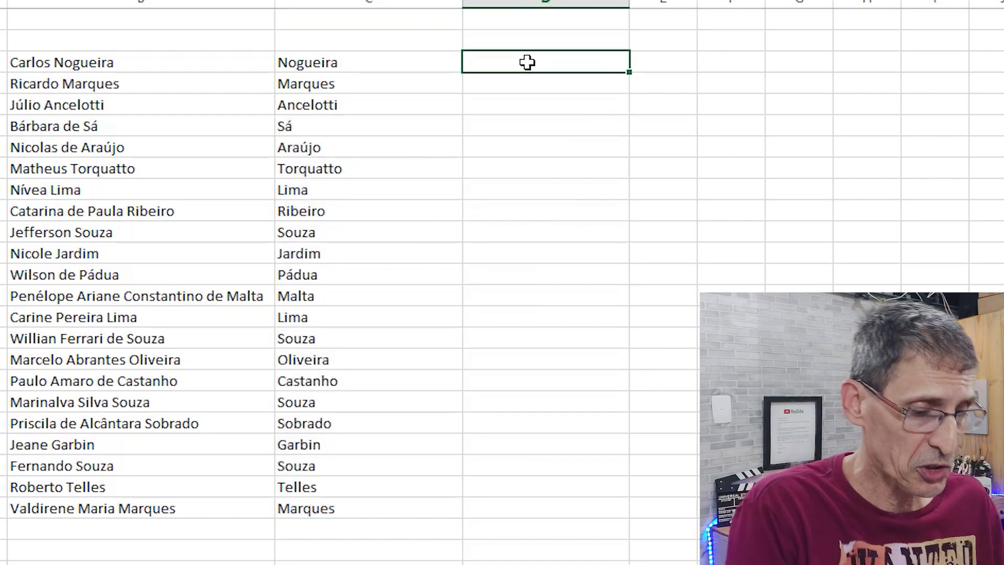
text(Carlos)
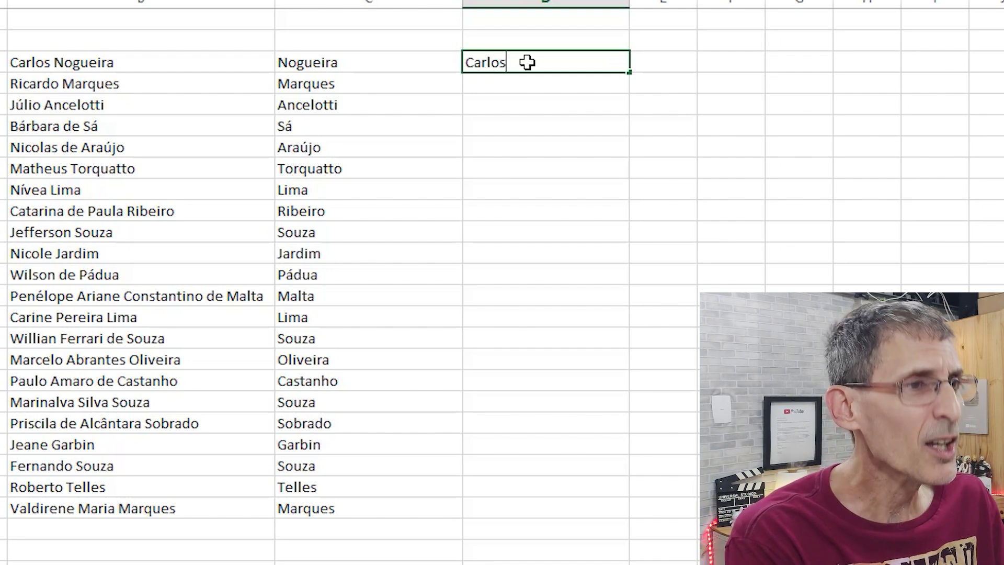
key(Return)
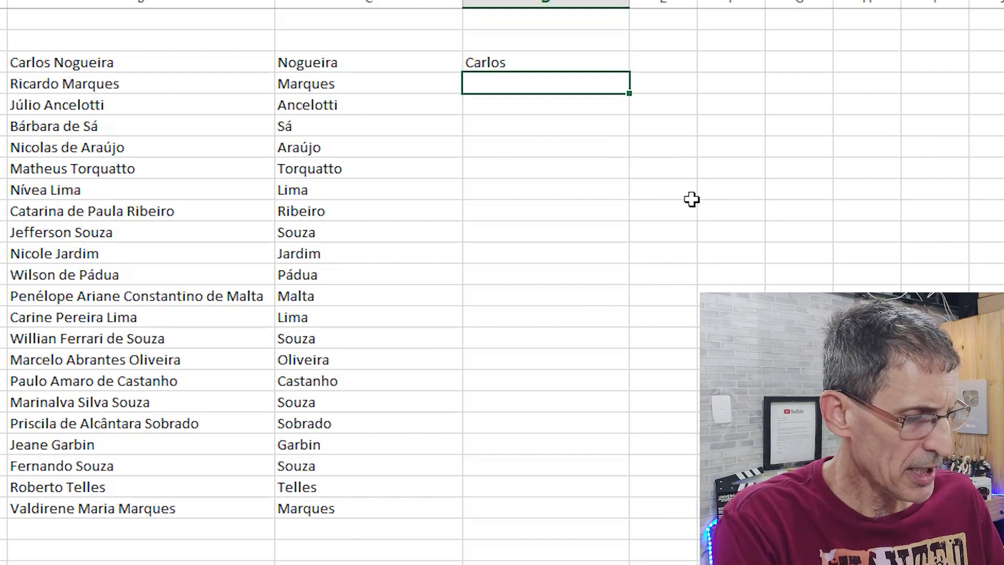
key(ctrl+e)
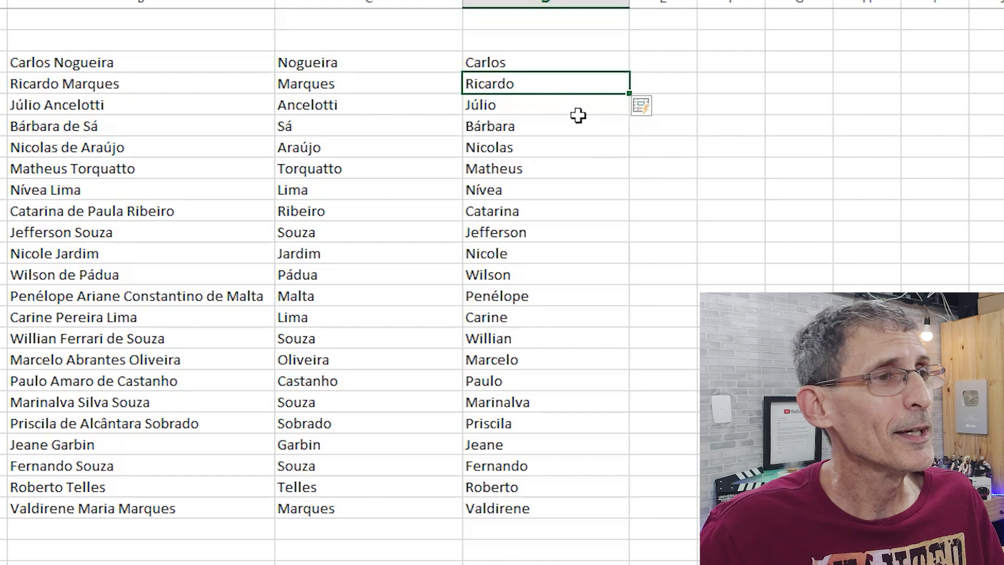
drag(565, 105, 549, 506)
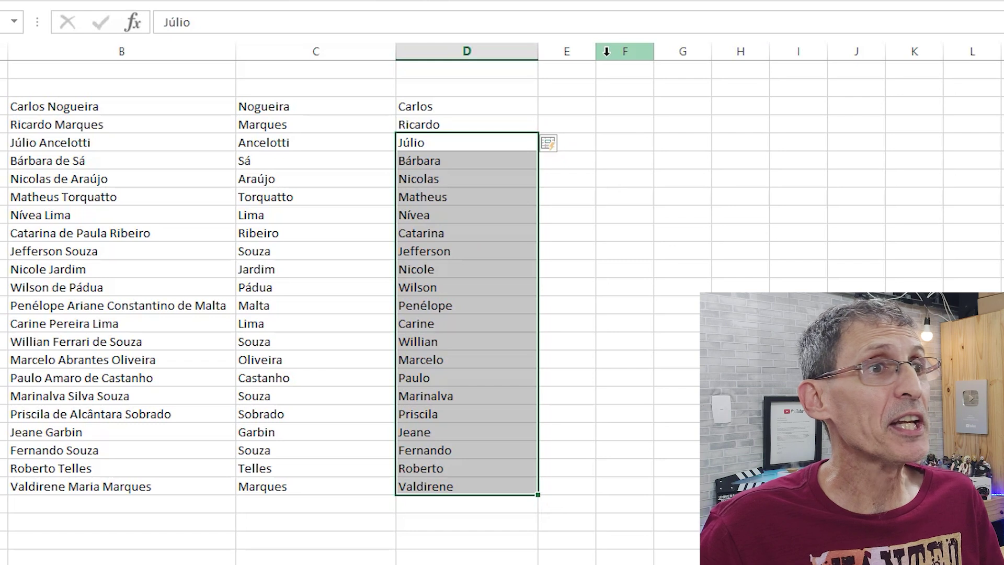
- Widen column E, enter the initials CN in E3 and Flash Fill the initials for all the other names
drag(595, 54, 661, 52)
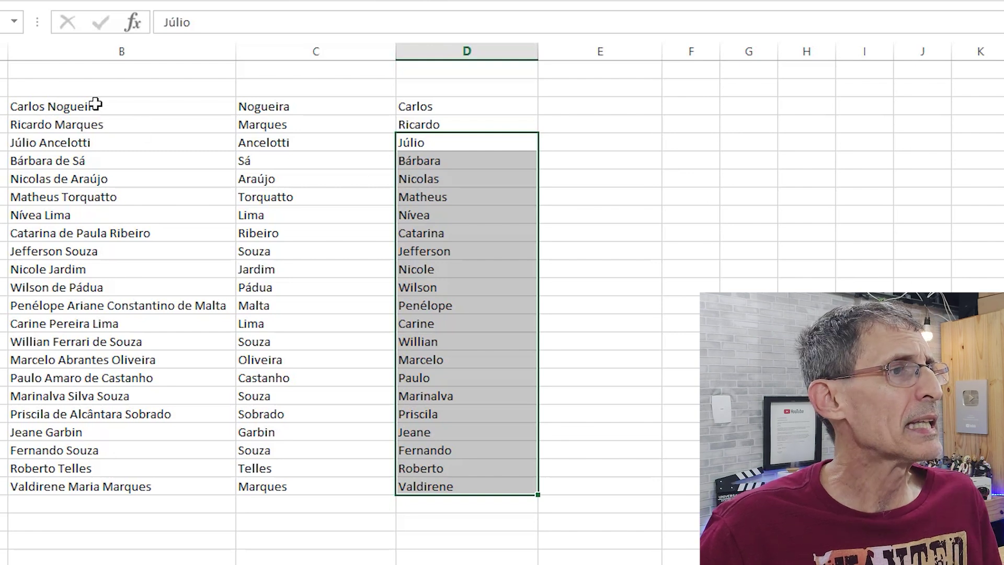
click(584, 110)
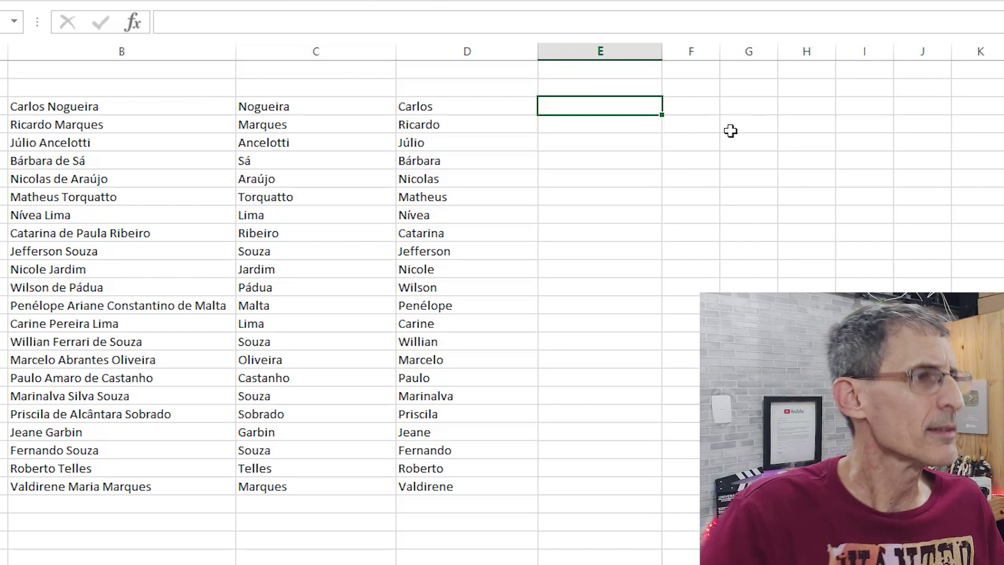
text(CN)
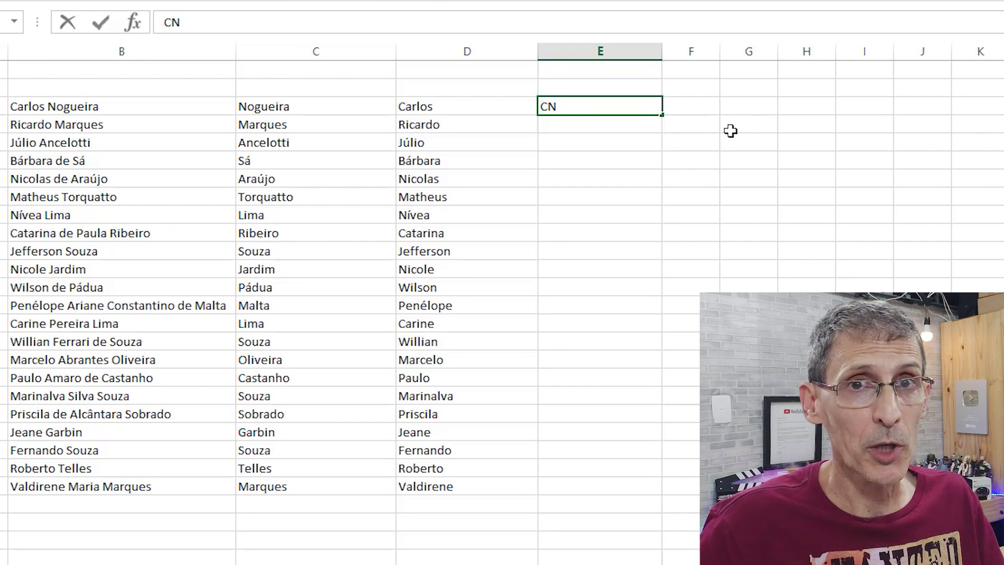
click(585, 123)
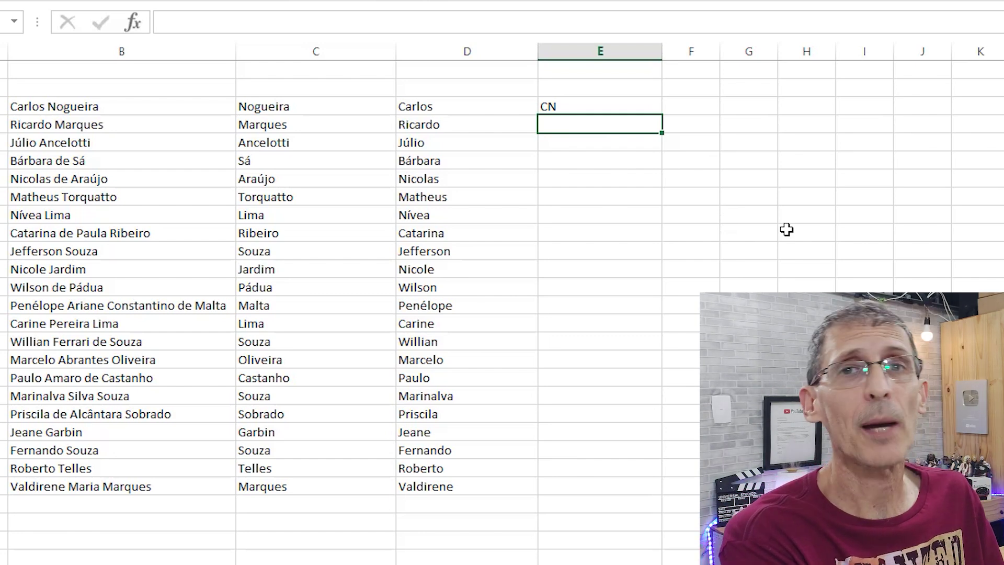
key(ctrl+e)
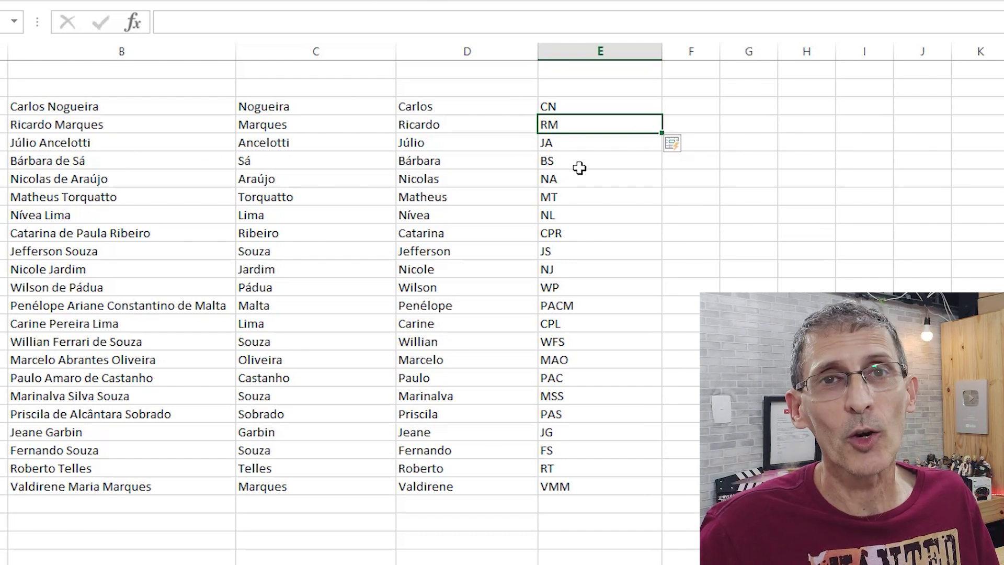
click(553, 233)
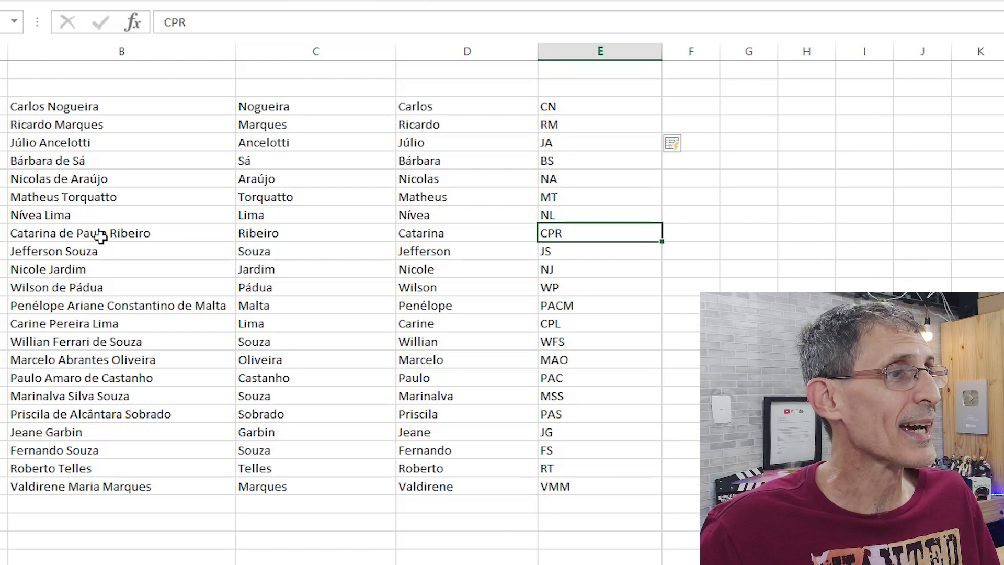